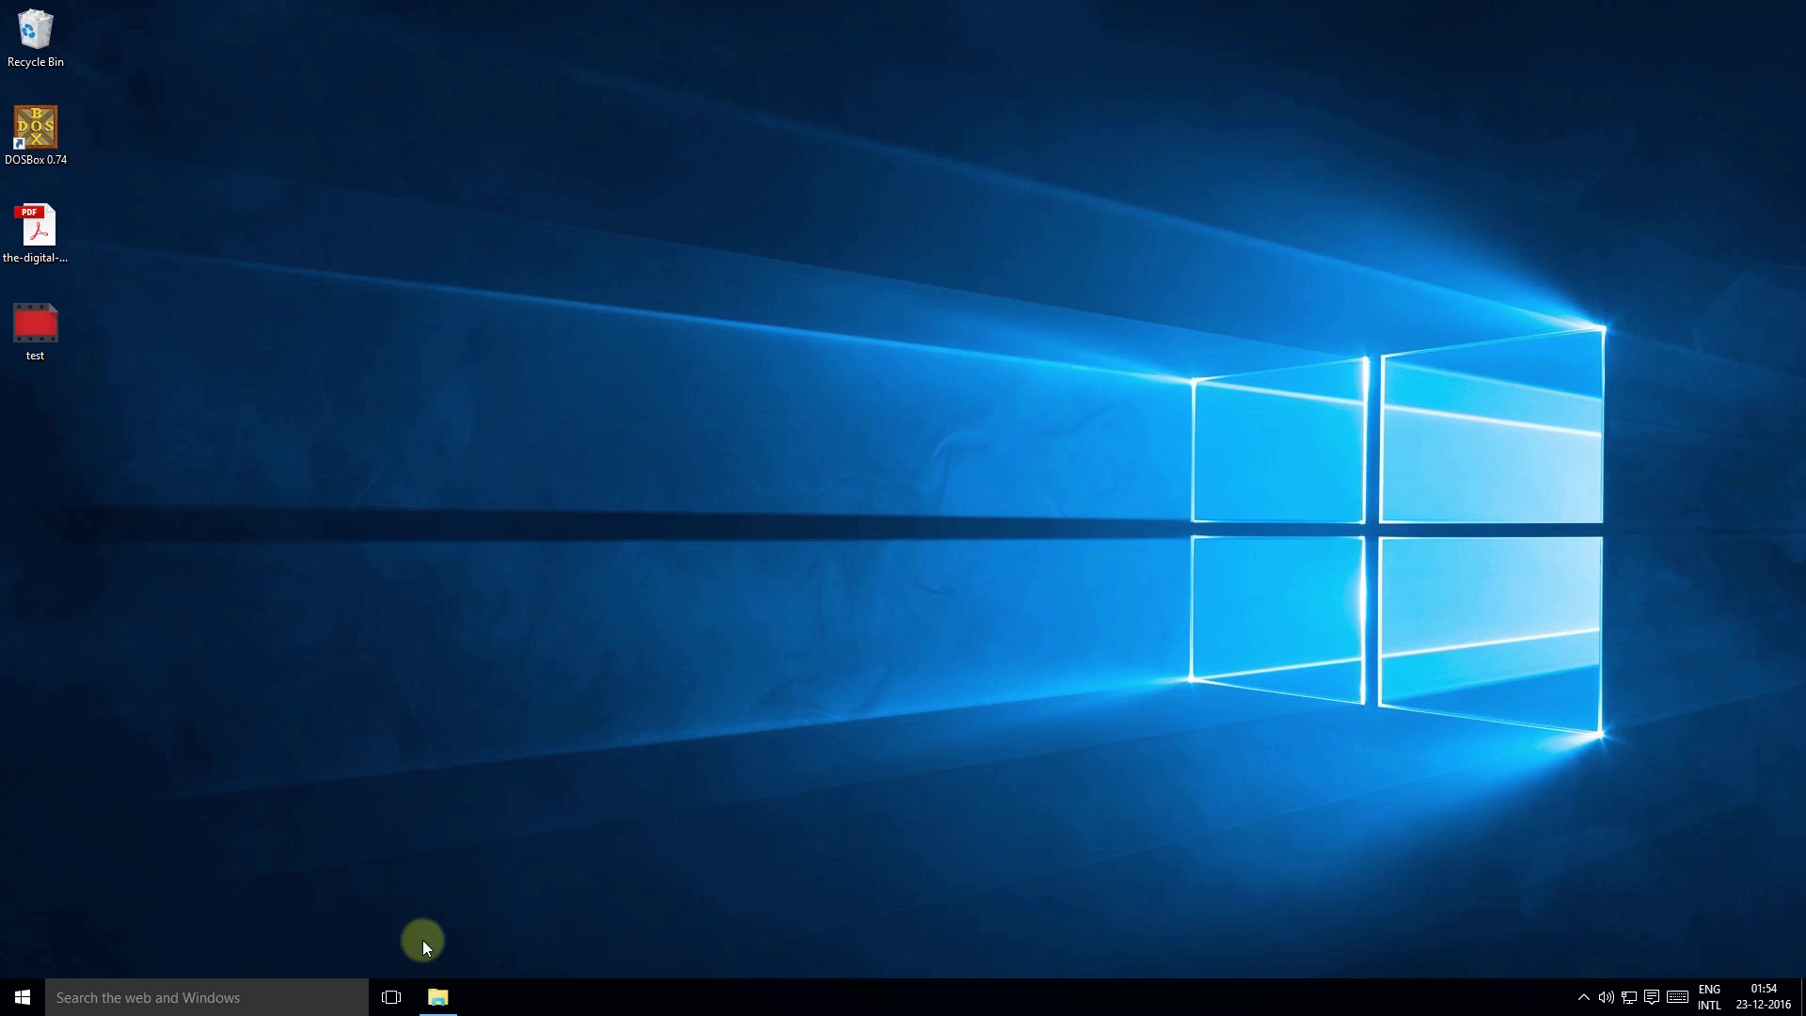
Search 'Manage Audio' from Start and select the Speakers (Sennheiser USB headset) device.
click(18, 1003)
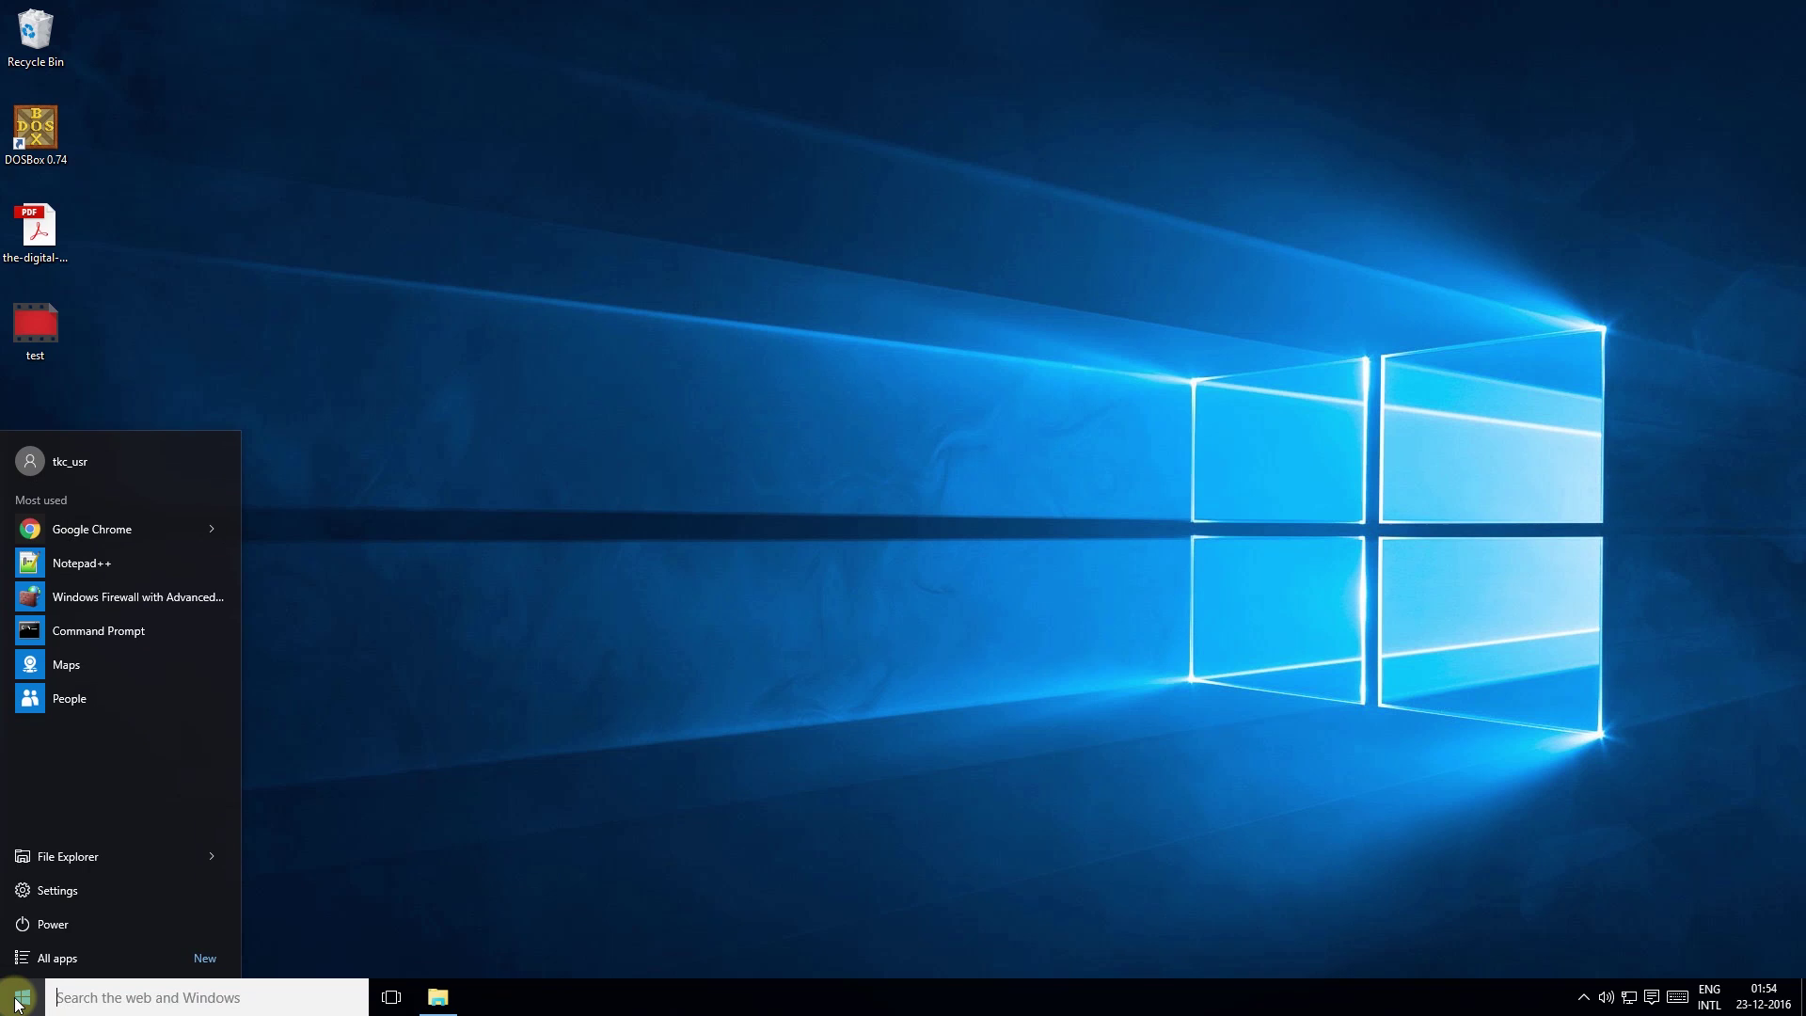
text(Manage Audio)
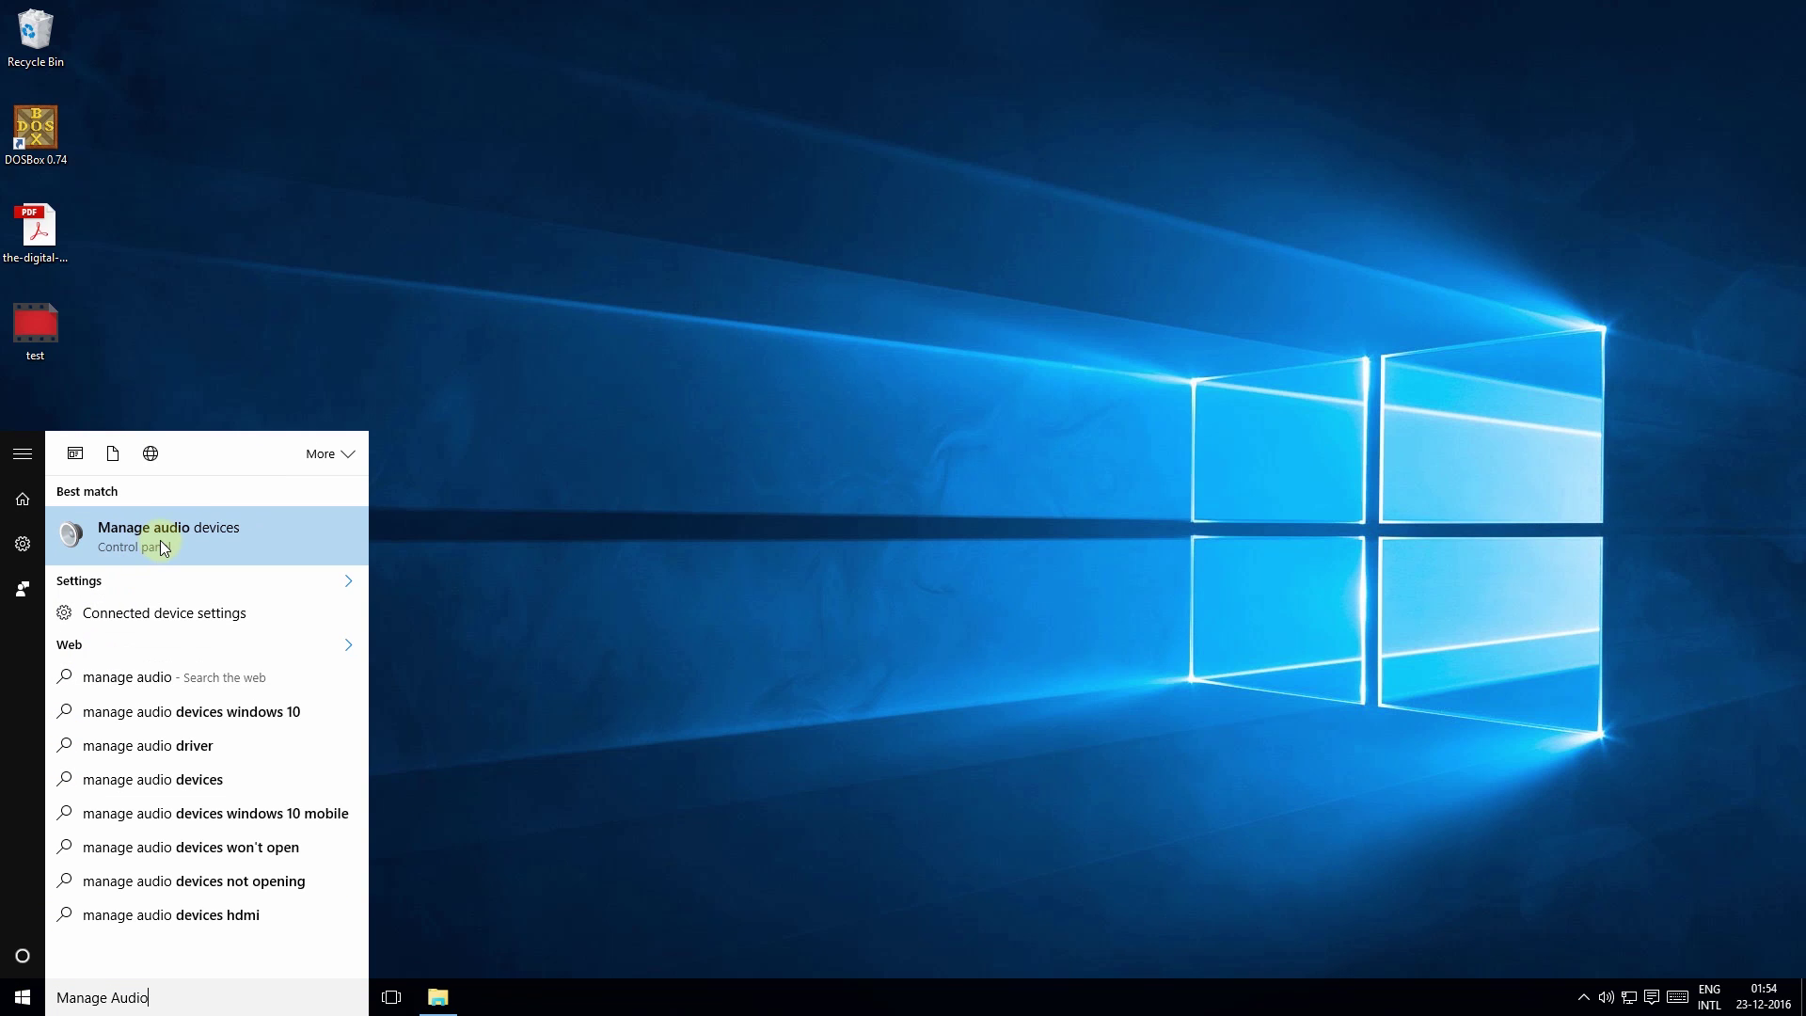
click(160, 541)
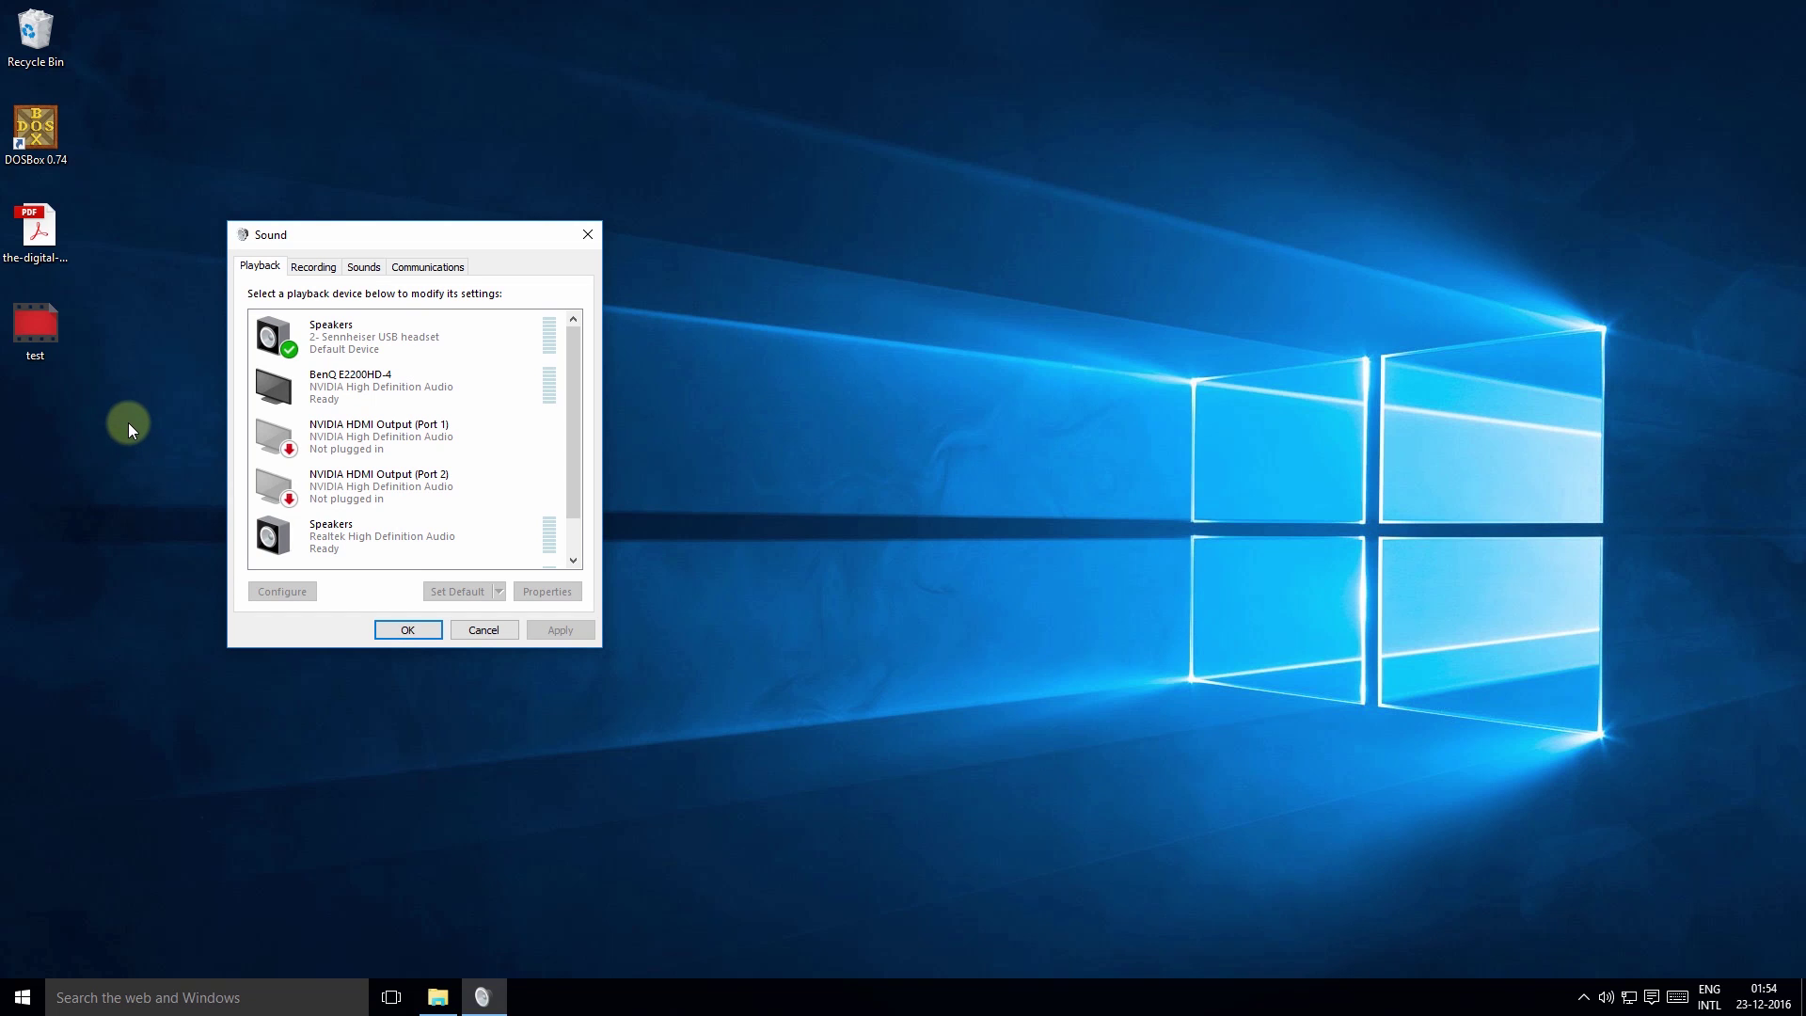
click(327, 346)
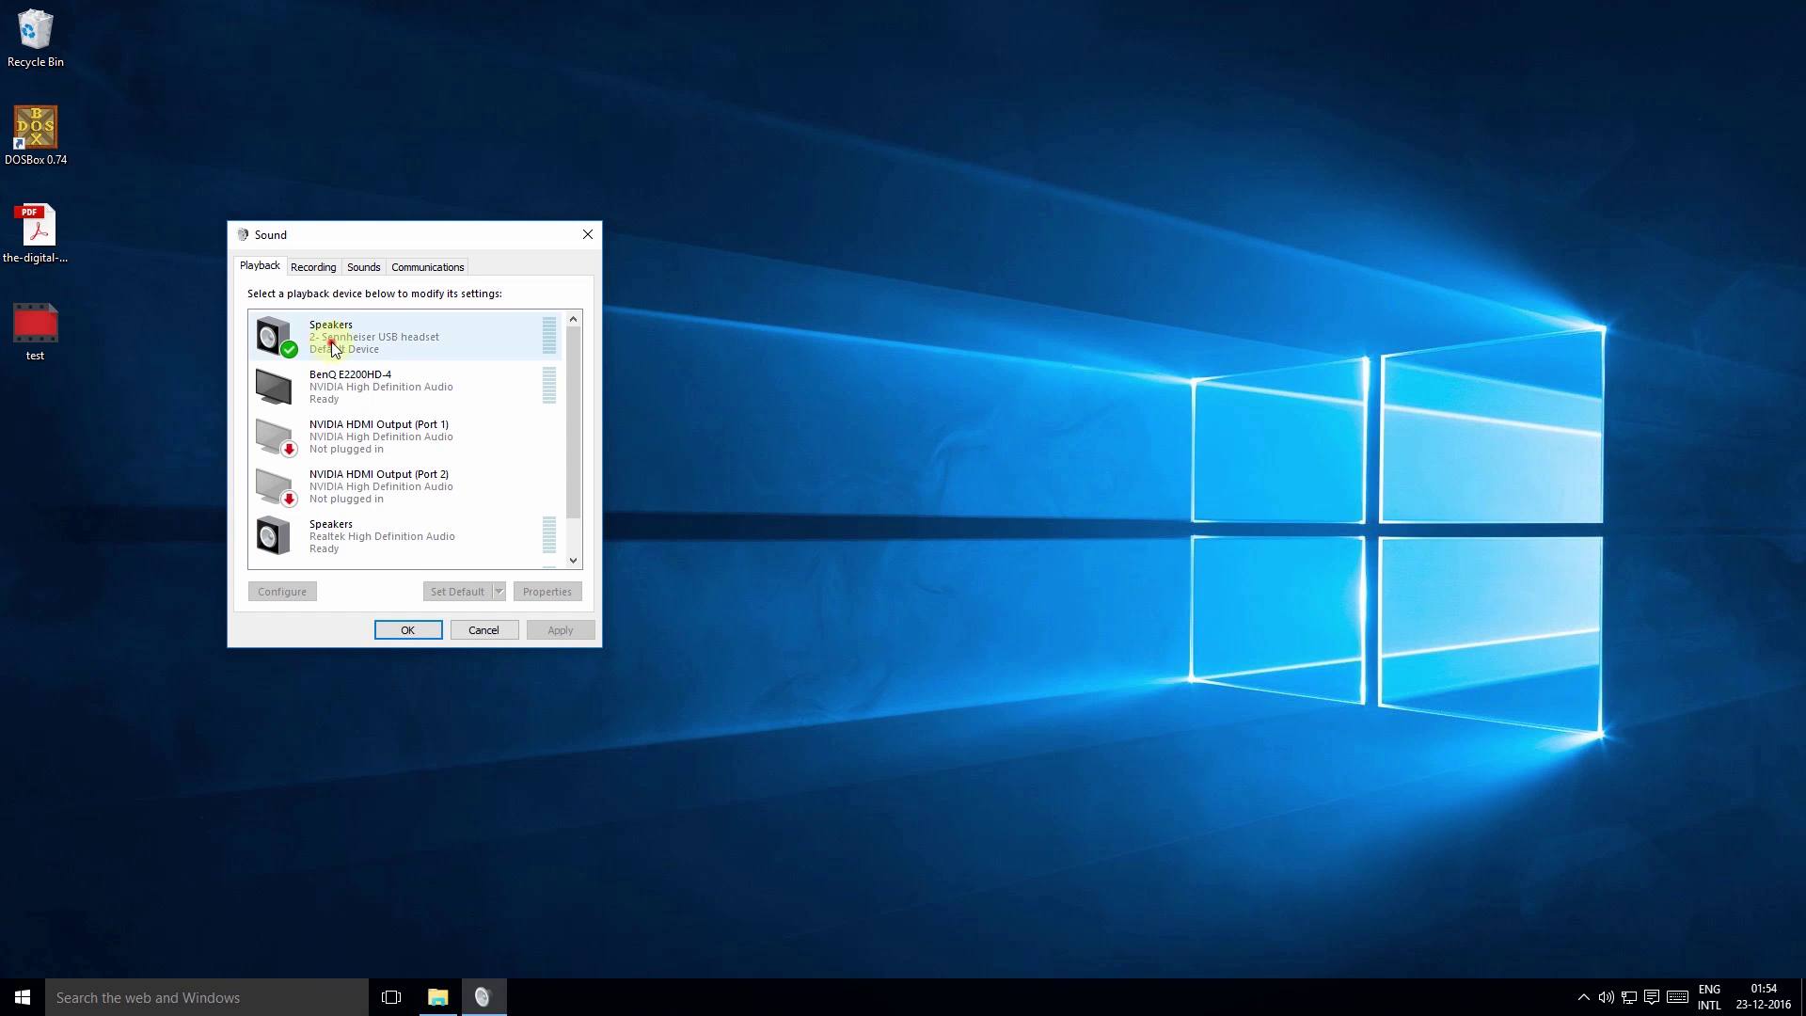
Show the Enhancements tab of the Sennheiser headset Speakers Properties.
click(547, 591)
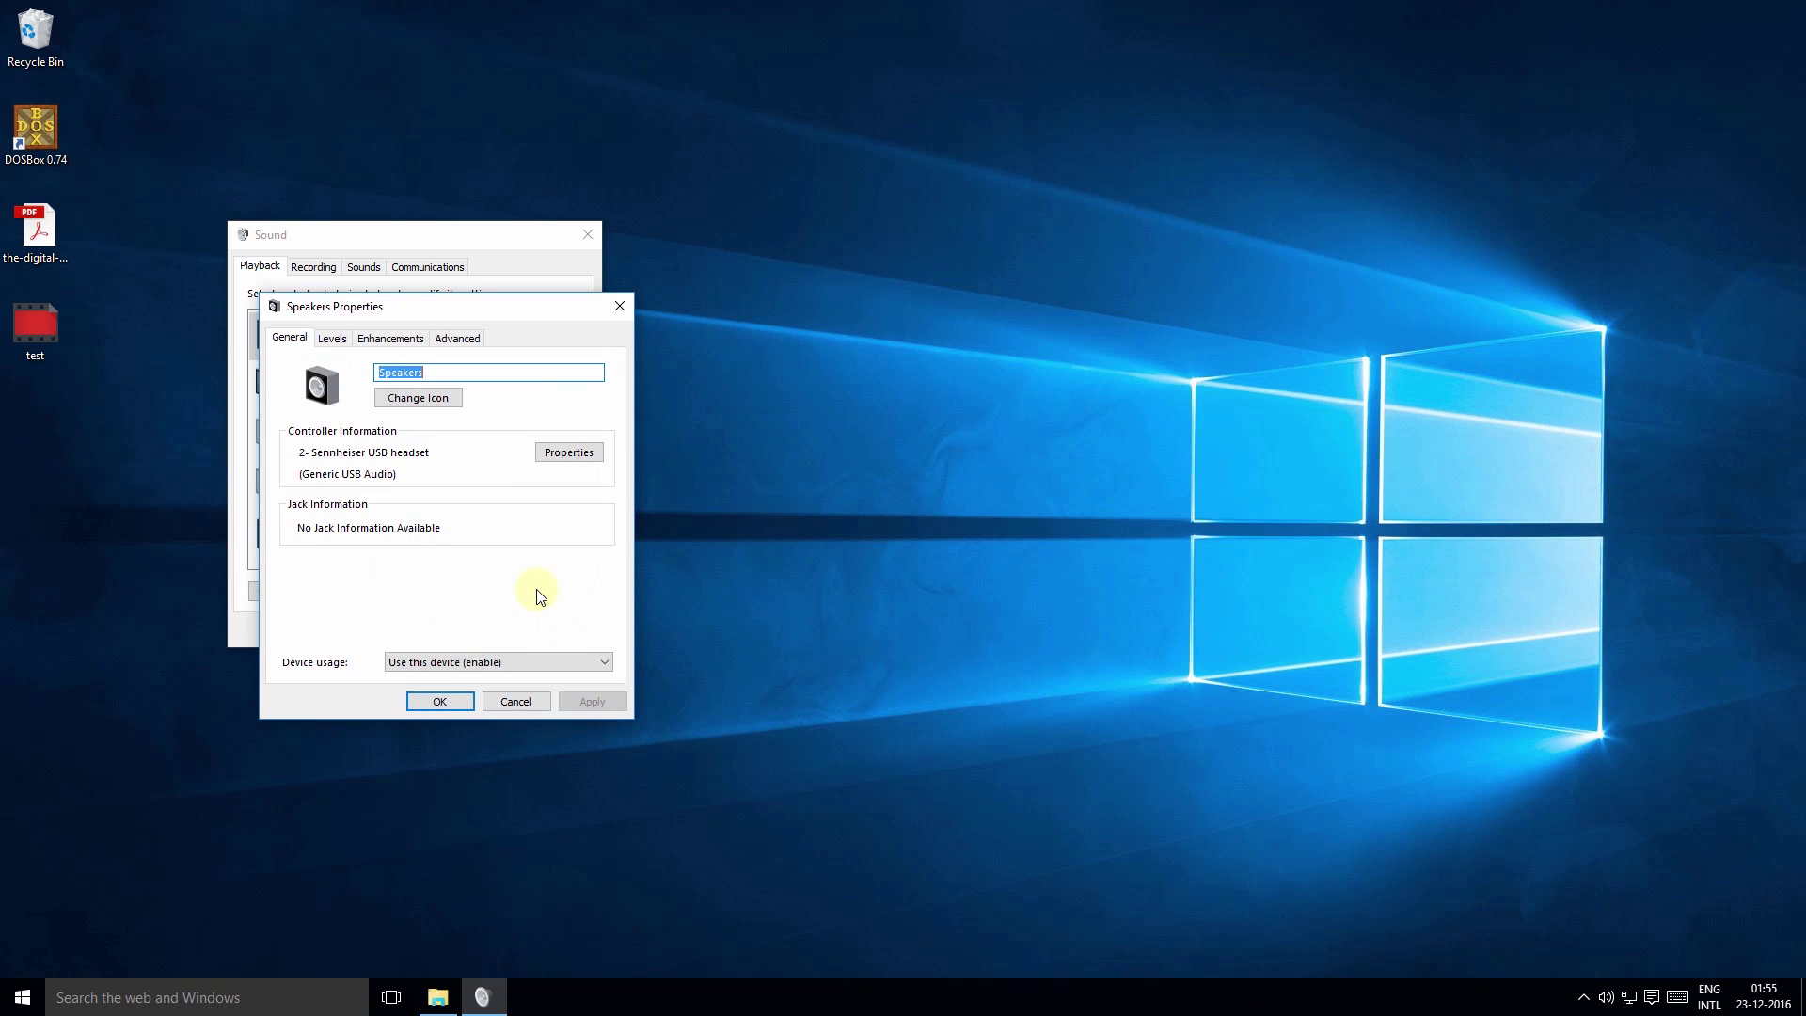
click(385, 339)
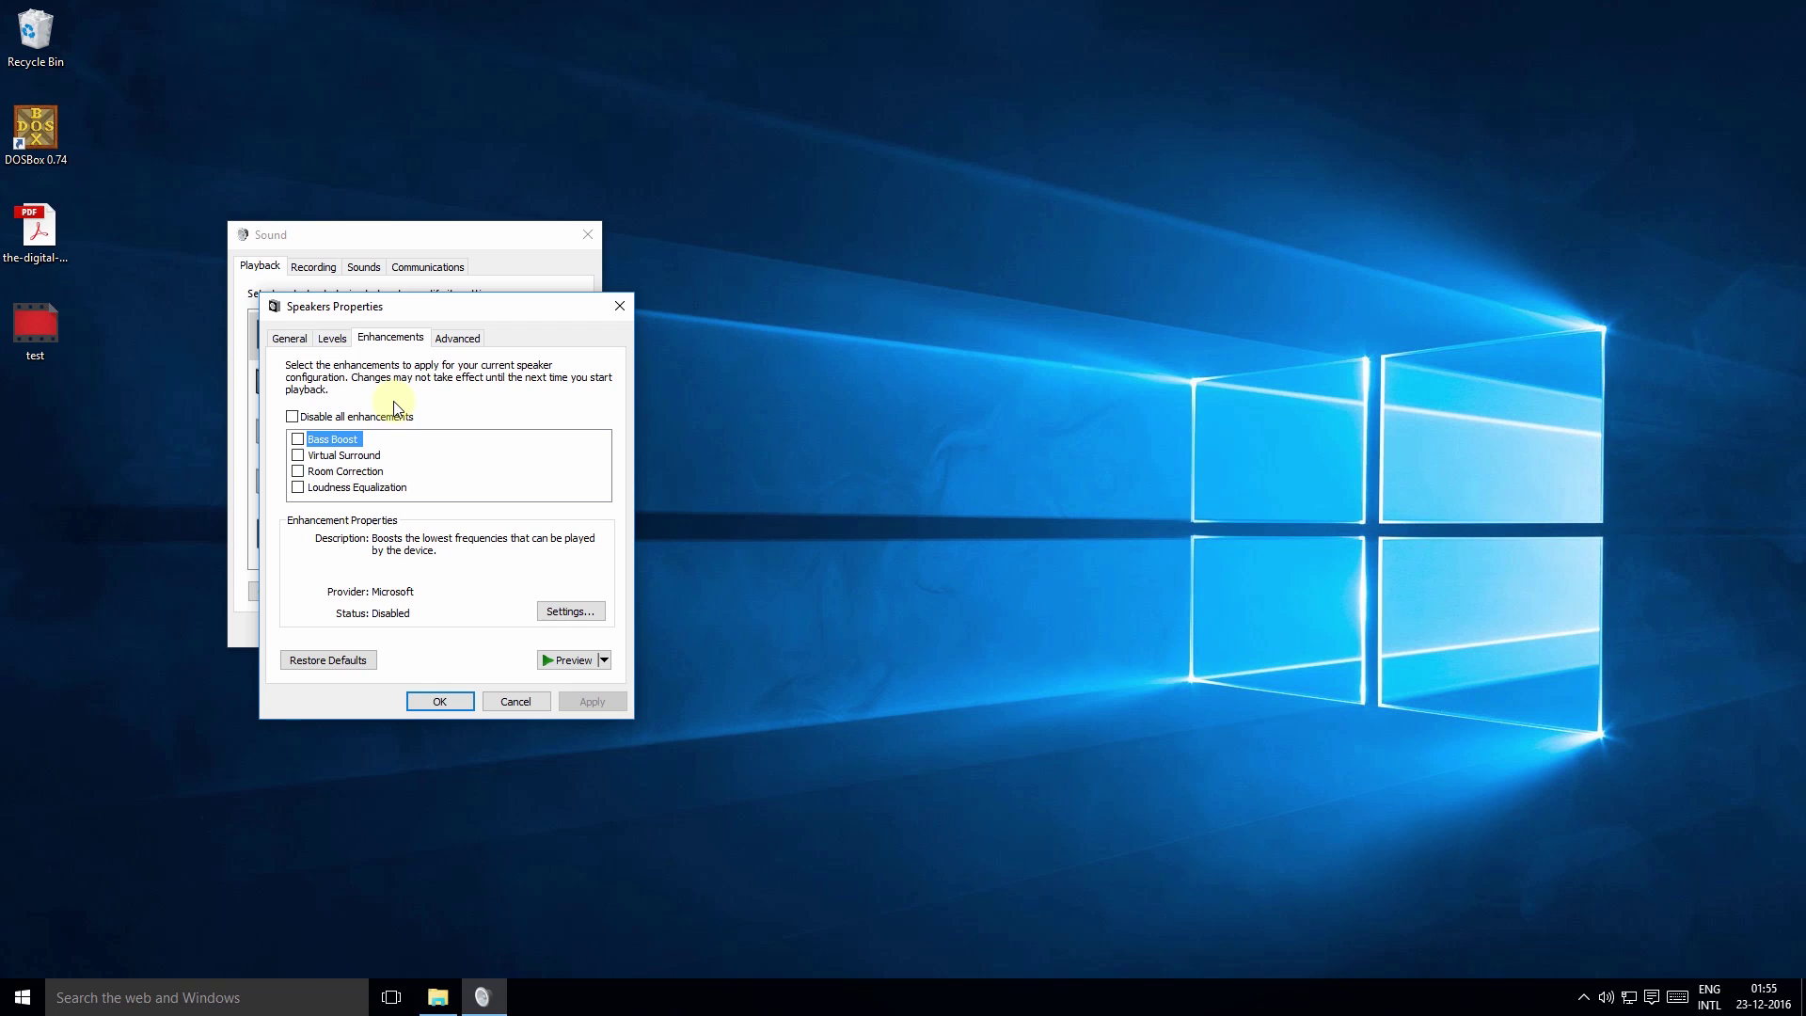
Tick Loudness Equalization, apply it, and close Speakers Properties with OK.
click(297, 486)
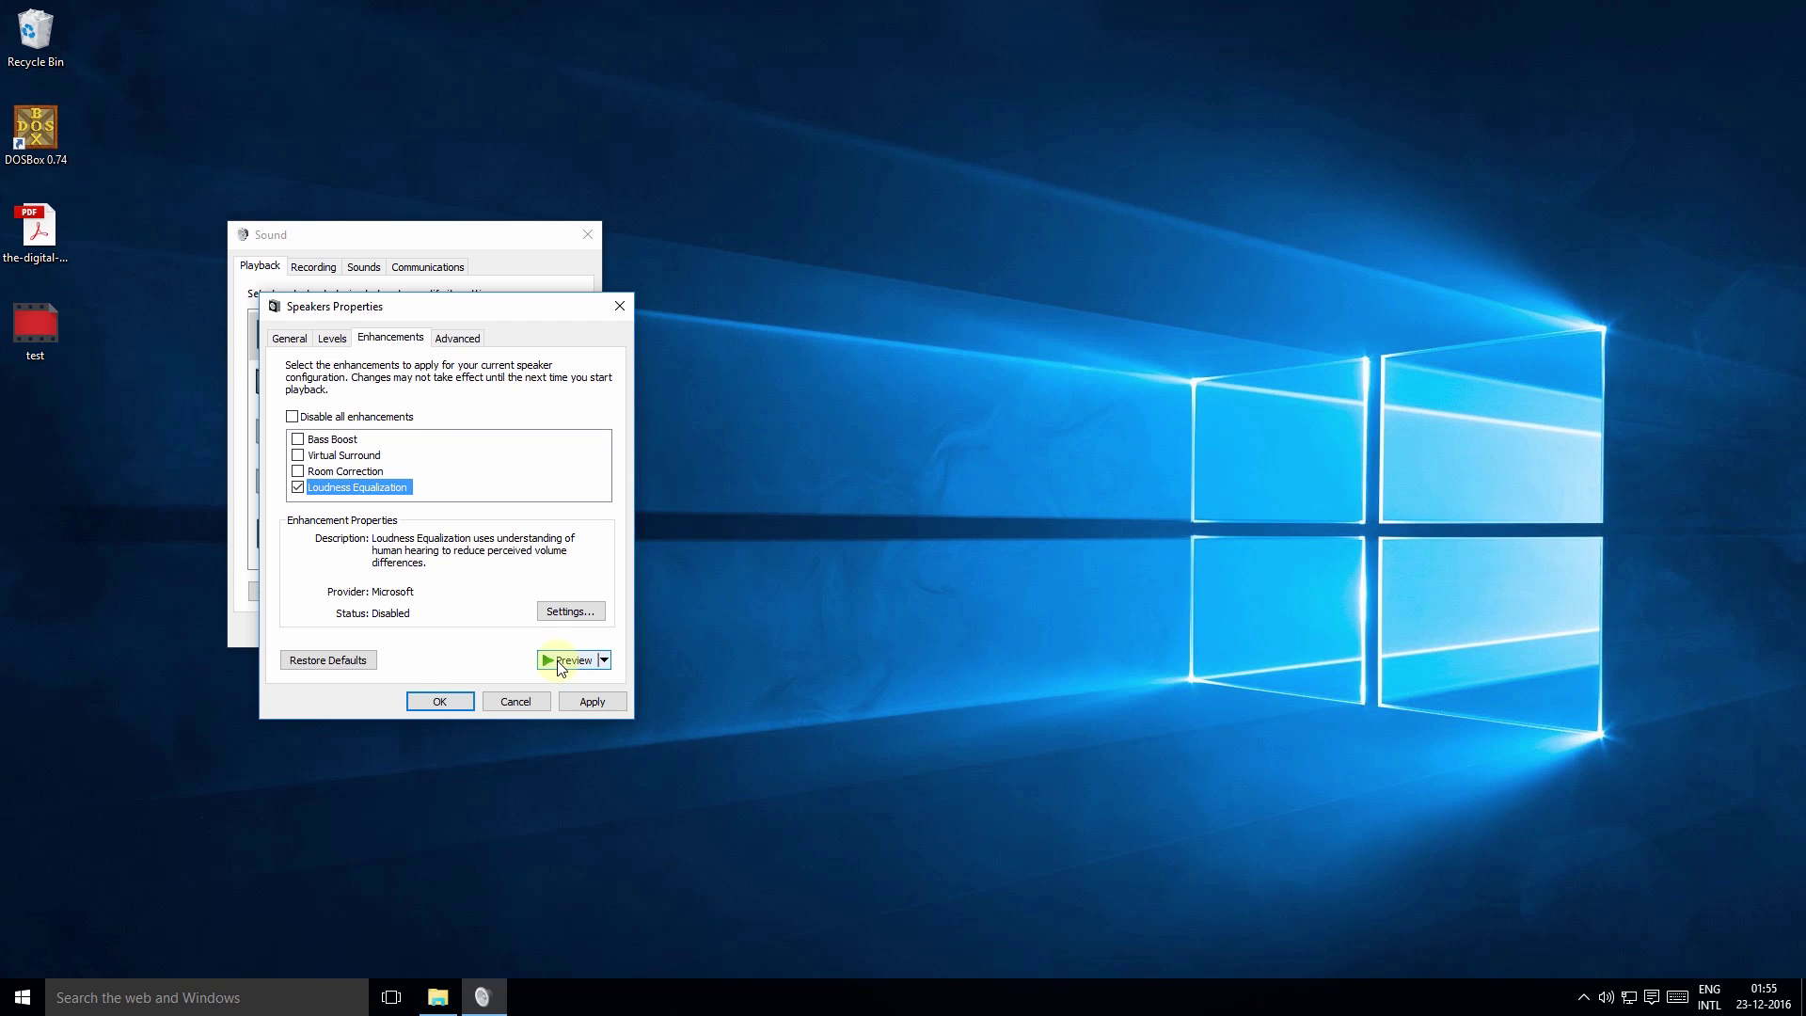
click(573, 706)
click(459, 703)
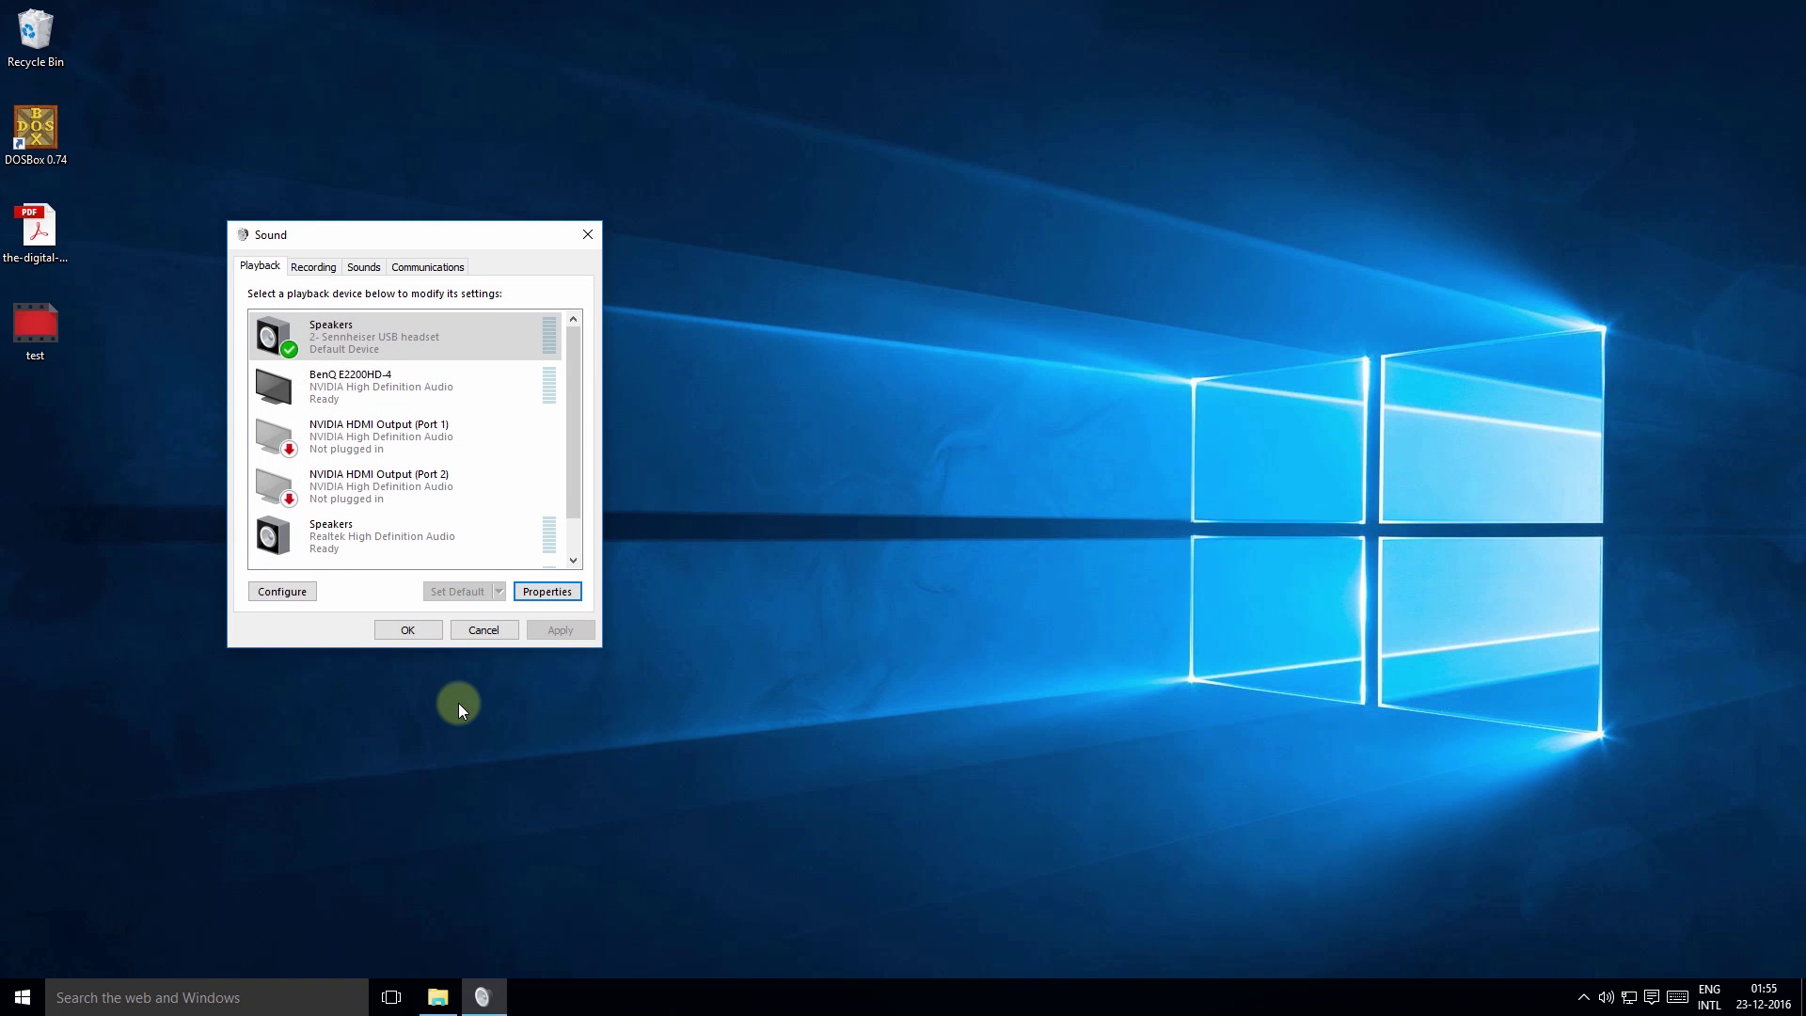